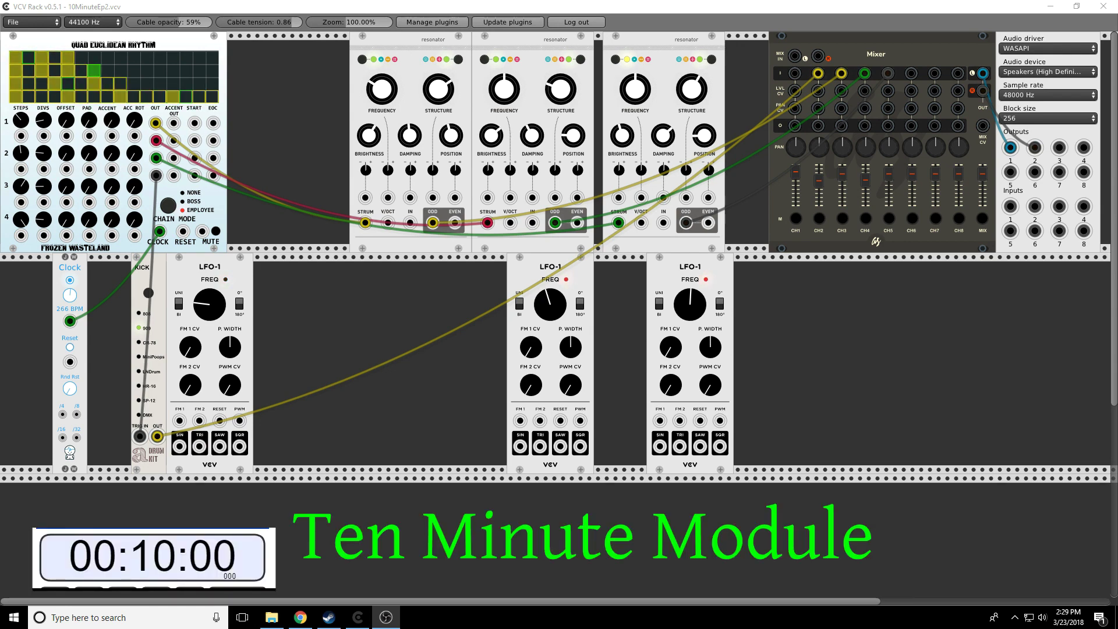
- Open the context menu of the Quad Euclidean Rhythm module
{"action": "right_click", "coordinate": [158, 47]}
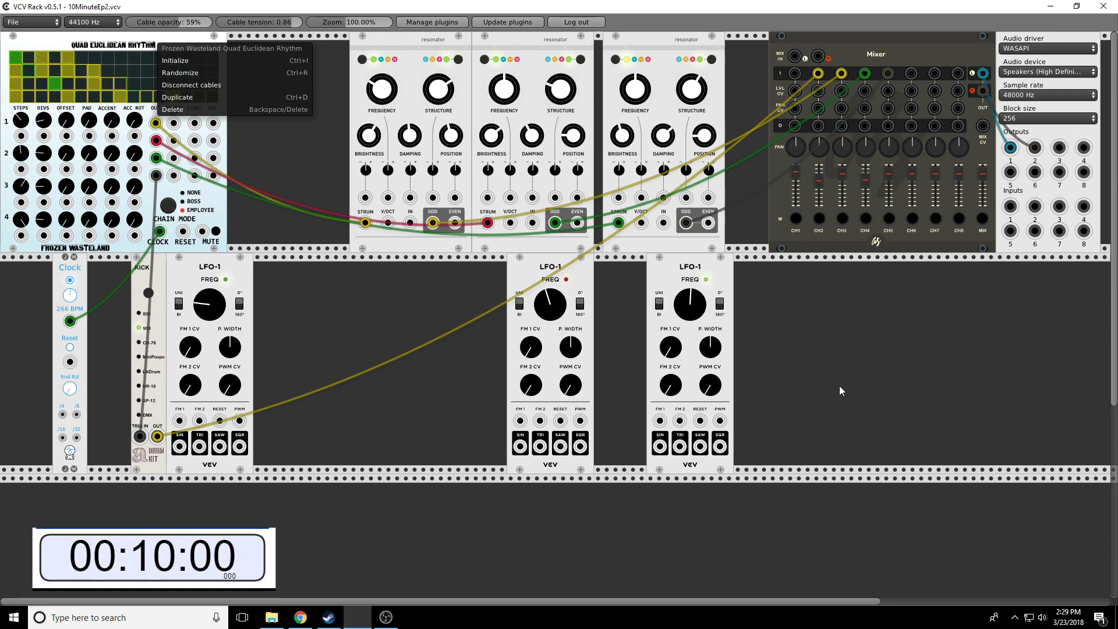
- Disconnect the sequencer's cables, read the Euclidean algorithm article, then minimize Chrome
{"action": "left_click", "coordinate": [983, 219]}
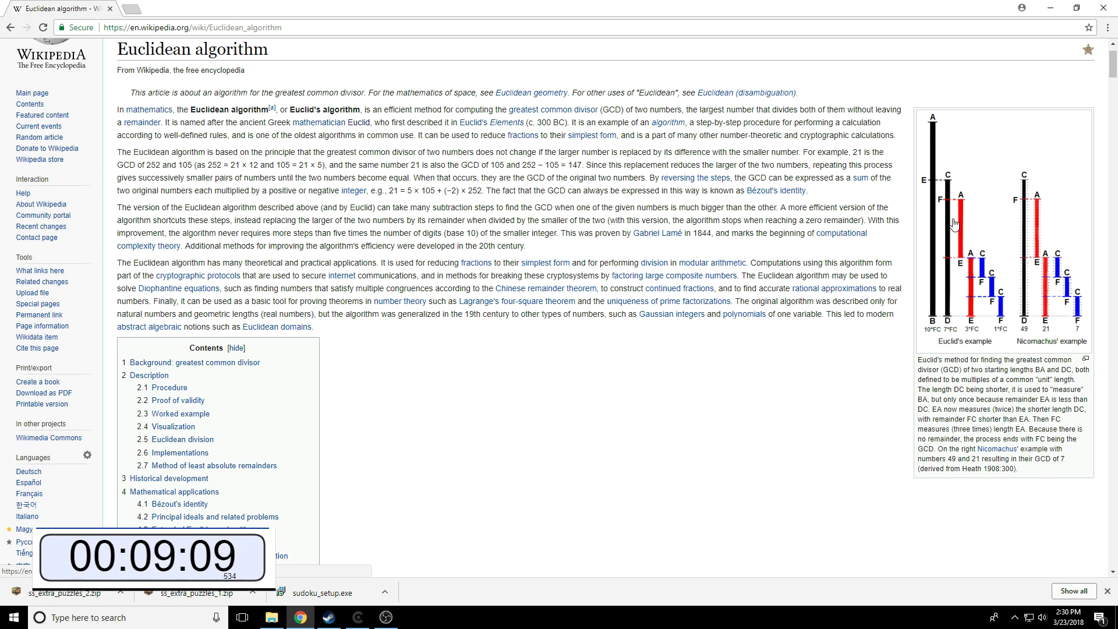
{"action": "left_click", "coordinate": [1050, 15]}
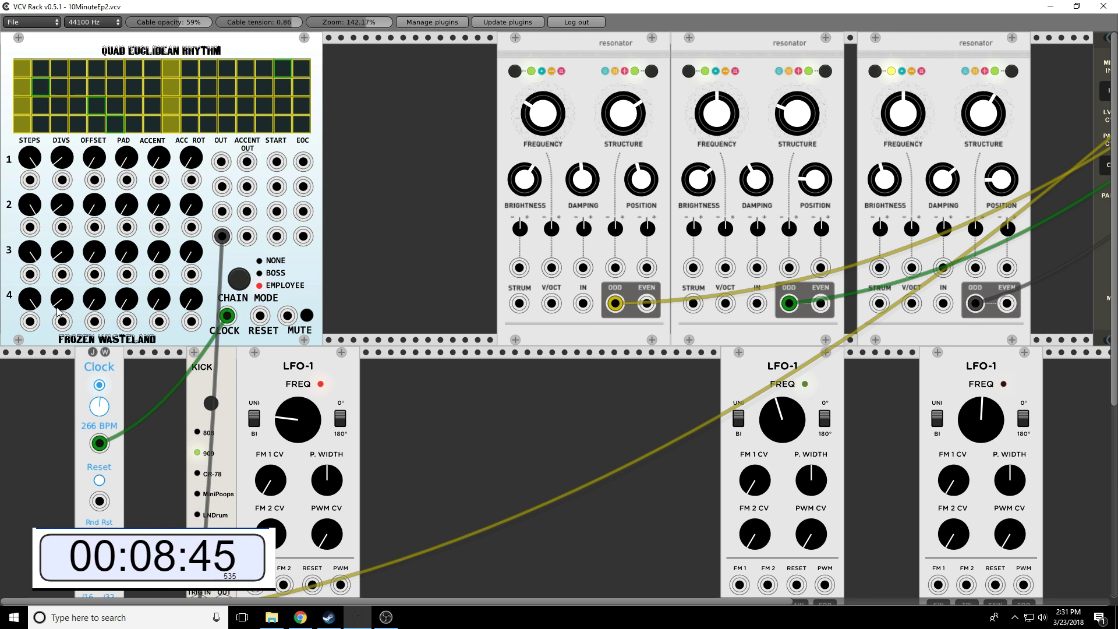
- Turn up the row-4 DIVS knob to change row 4's hit count
{"action": "left_click_drag", "start_coordinate": [57, 309], "coordinate": [57, 290]}
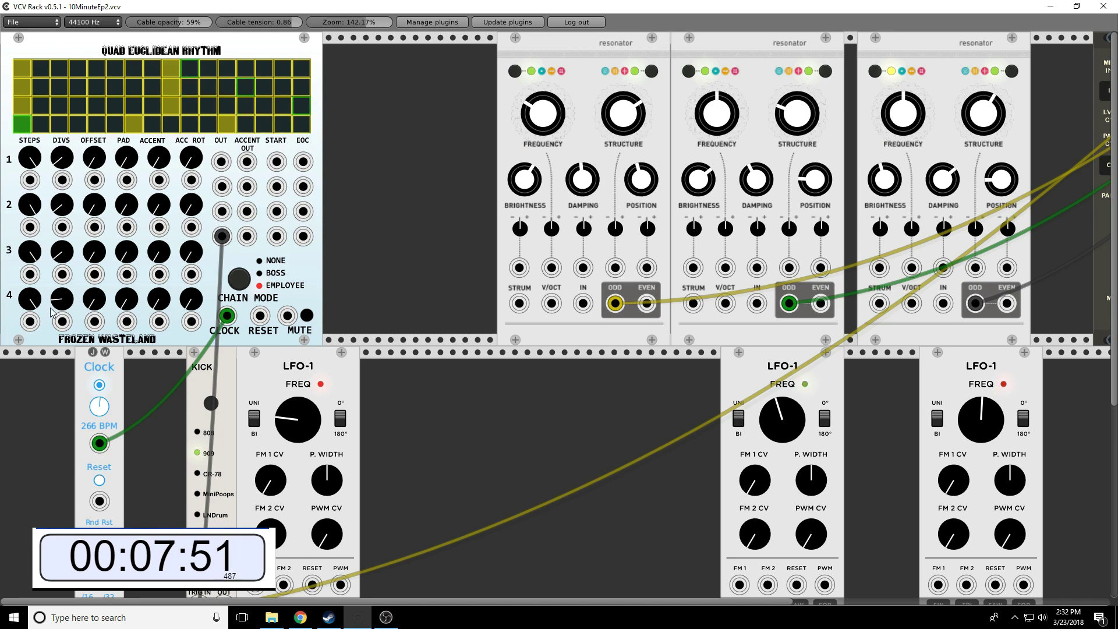
- Rework rows 3 and 4, briefly patching row 3 to resonator 3, ending with row 4 at one hit
{"action": "left_click_drag", "start_coordinate": [58, 299], "coordinate": [74, 144]}
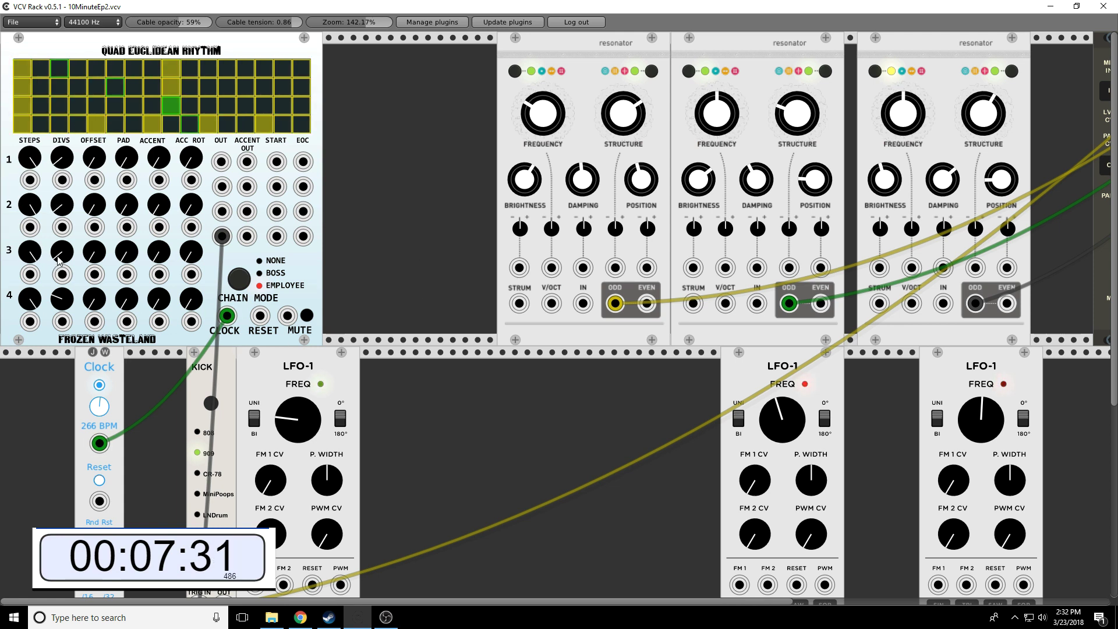
{"action": "left_click_drag", "start_coordinate": [62, 253], "coordinate": [62, 230]}
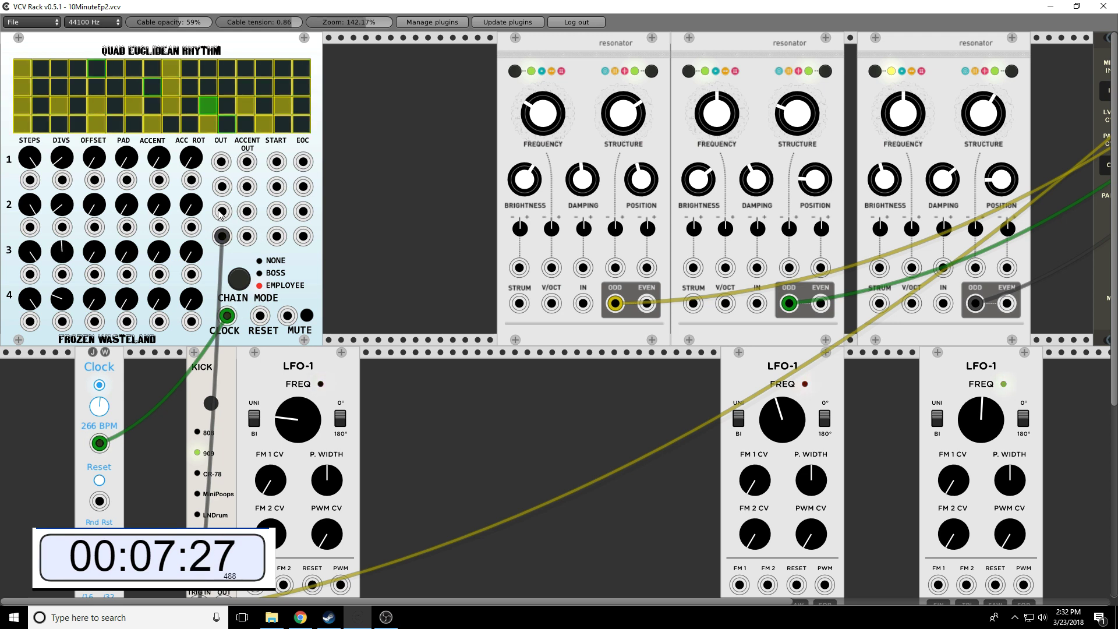
{"action": "left_click_drag", "start_coordinate": [221, 211], "coordinate": [885, 306]}
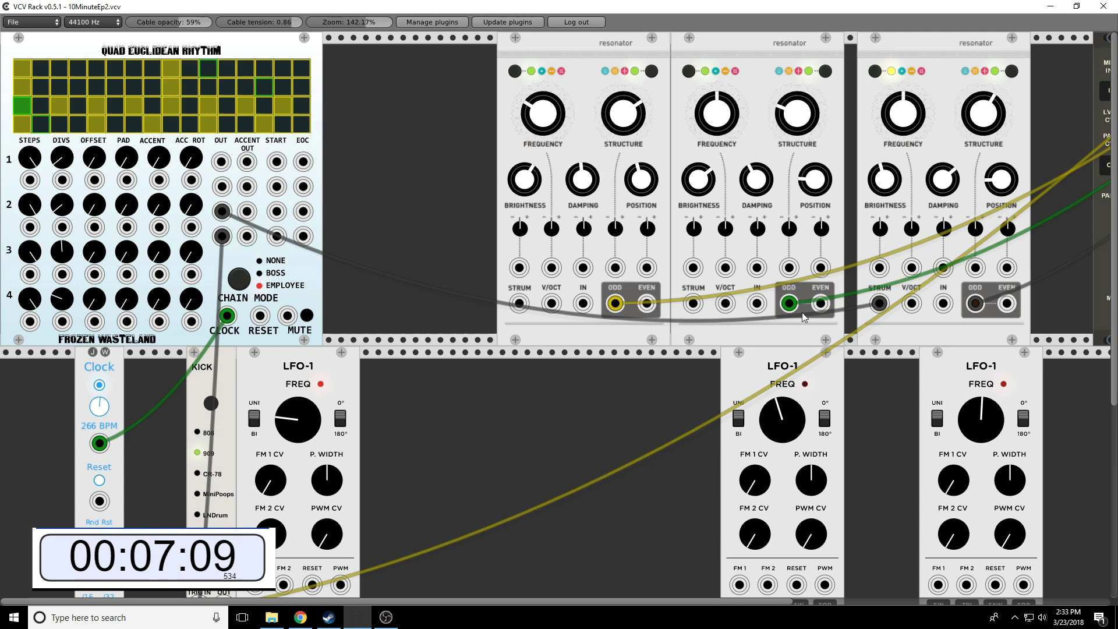
{"action": "left_click_drag", "start_coordinate": [222, 212], "coordinate": [431, 396]}
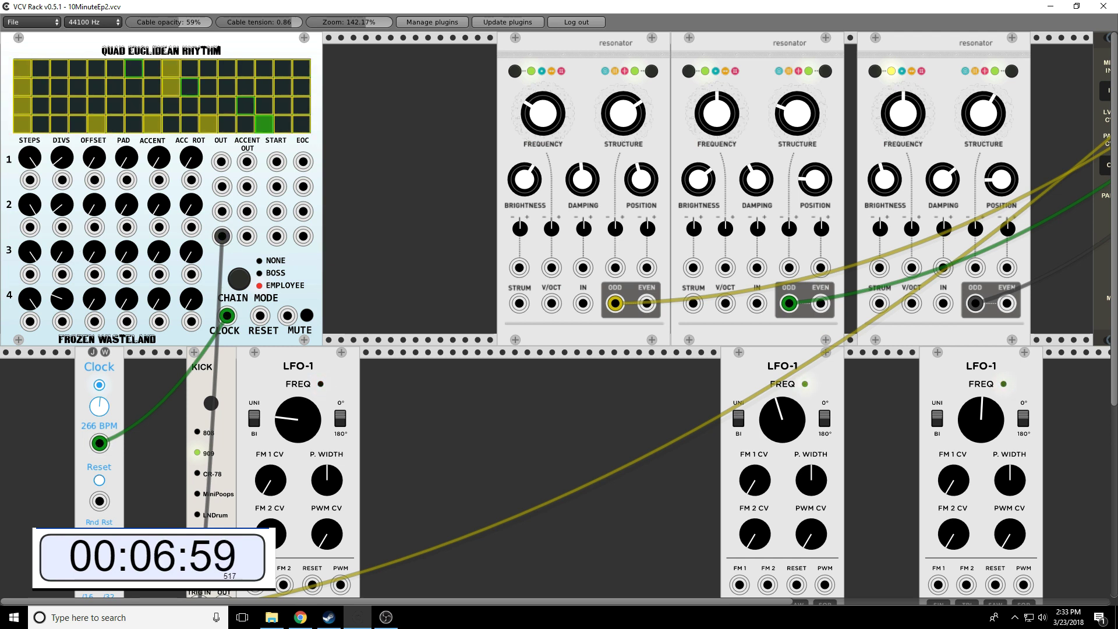
{"action": "left_click_drag", "start_coordinate": [61, 299], "coordinate": [62, 315]}
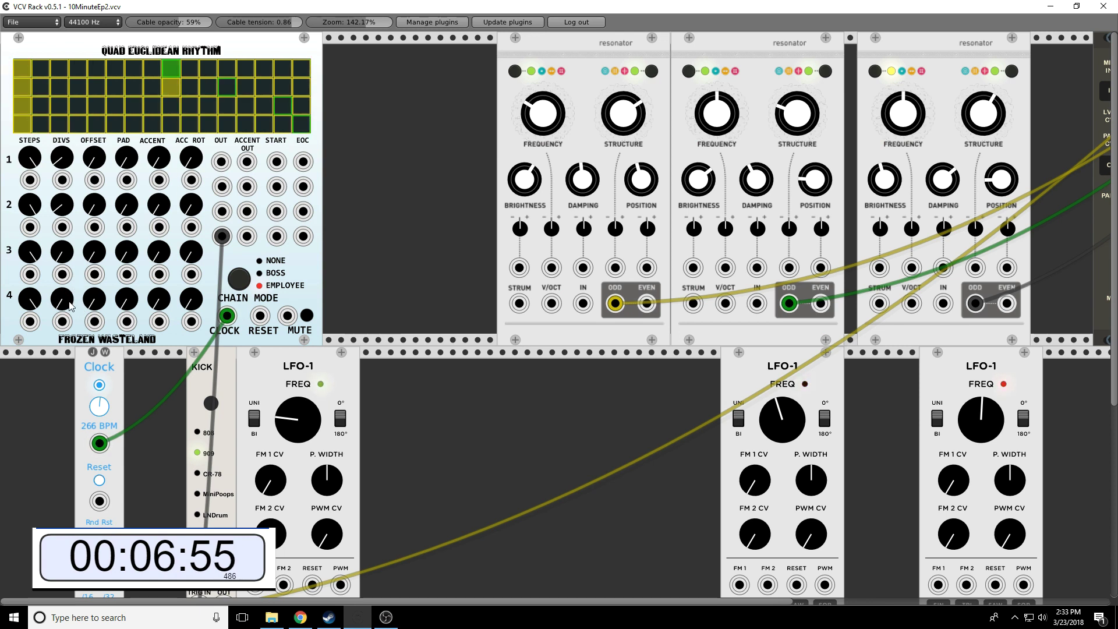
- Raise row 4 to four hits, then cut row 1's hits and shorten it to 5 steps
{"action": "left_click_drag", "start_coordinate": [62, 298], "coordinate": [61, 285]}
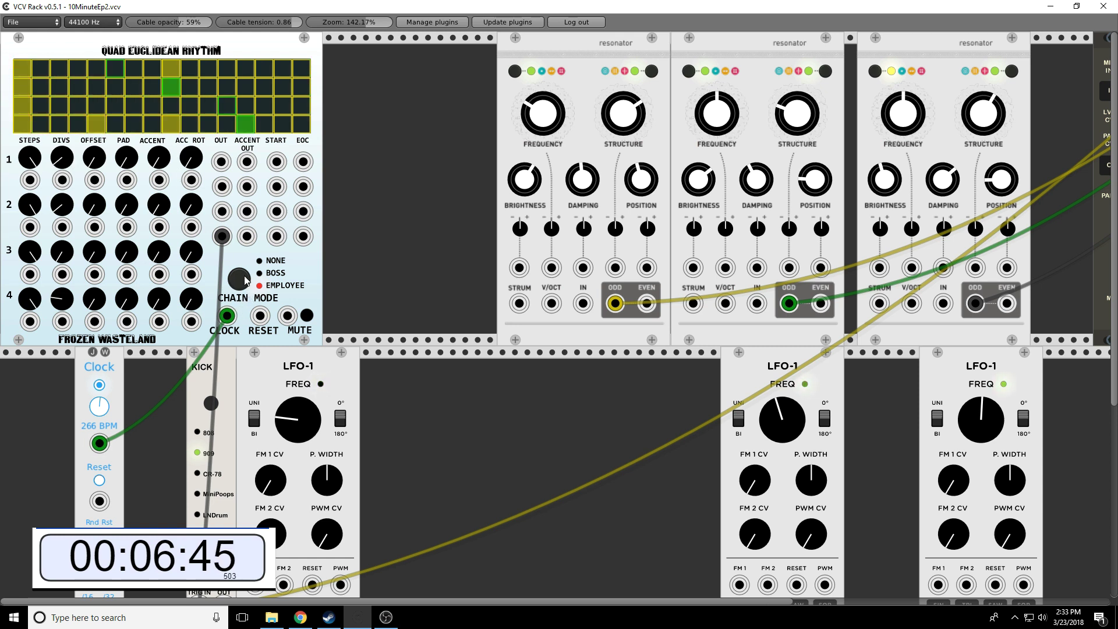
{"action": "left_click_drag", "start_coordinate": [68, 164], "coordinate": [68, 172]}
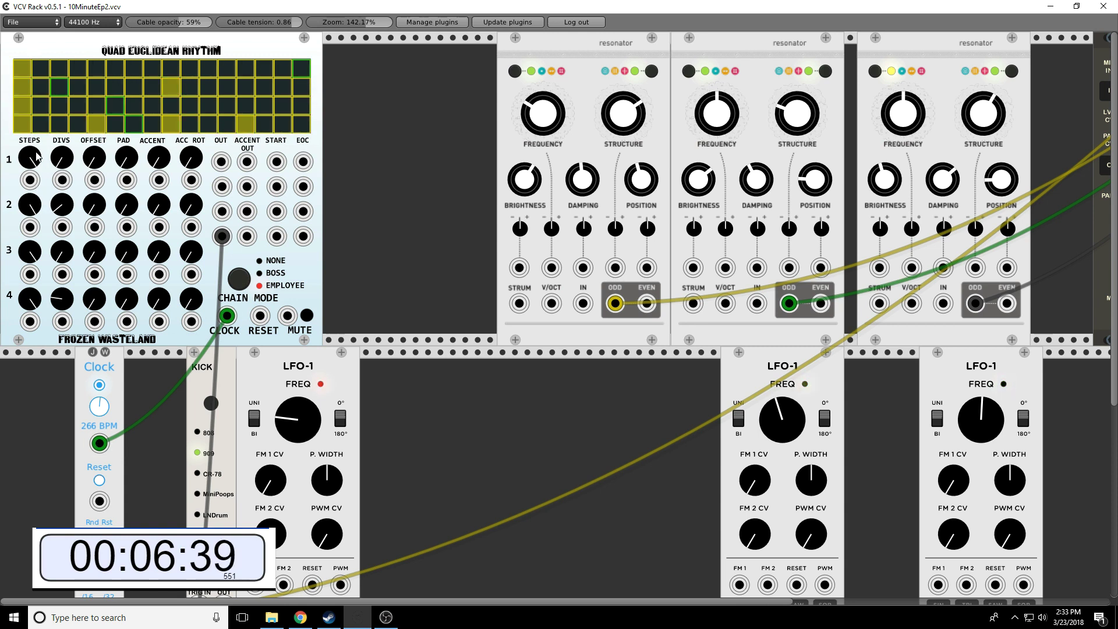
{"action": "left_click_drag", "start_coordinate": [27, 157], "coordinate": [28, 180]}
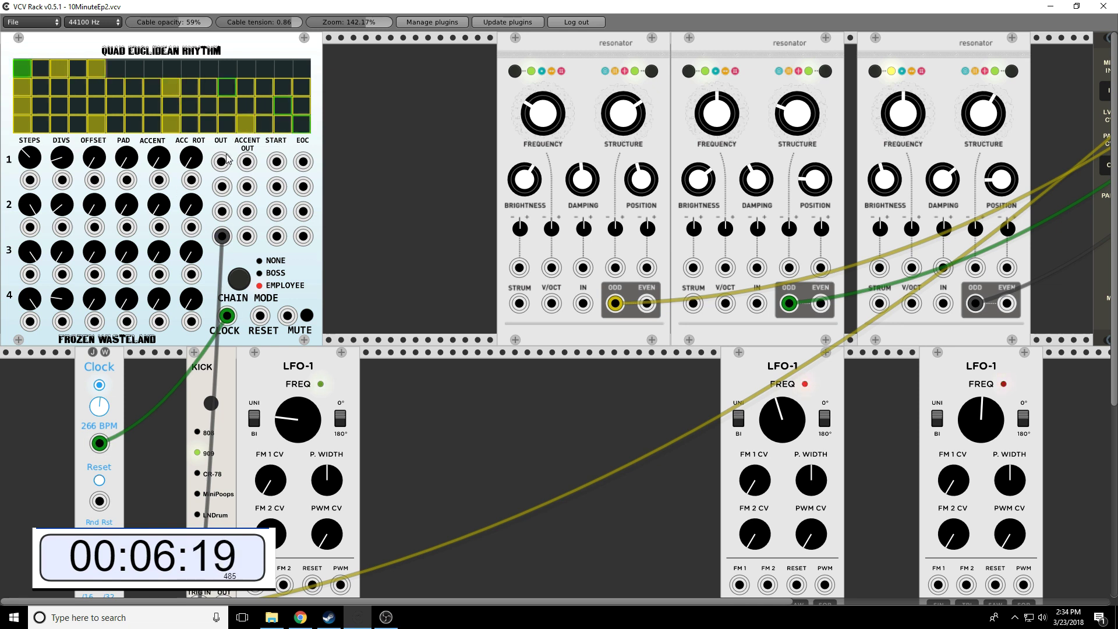
- Patch row 1 OUT to resonator 1's STRUM, and set row 2 to 12 steps with four hits
{"action": "left_click_drag", "start_coordinate": [226, 165], "coordinate": [523, 309]}
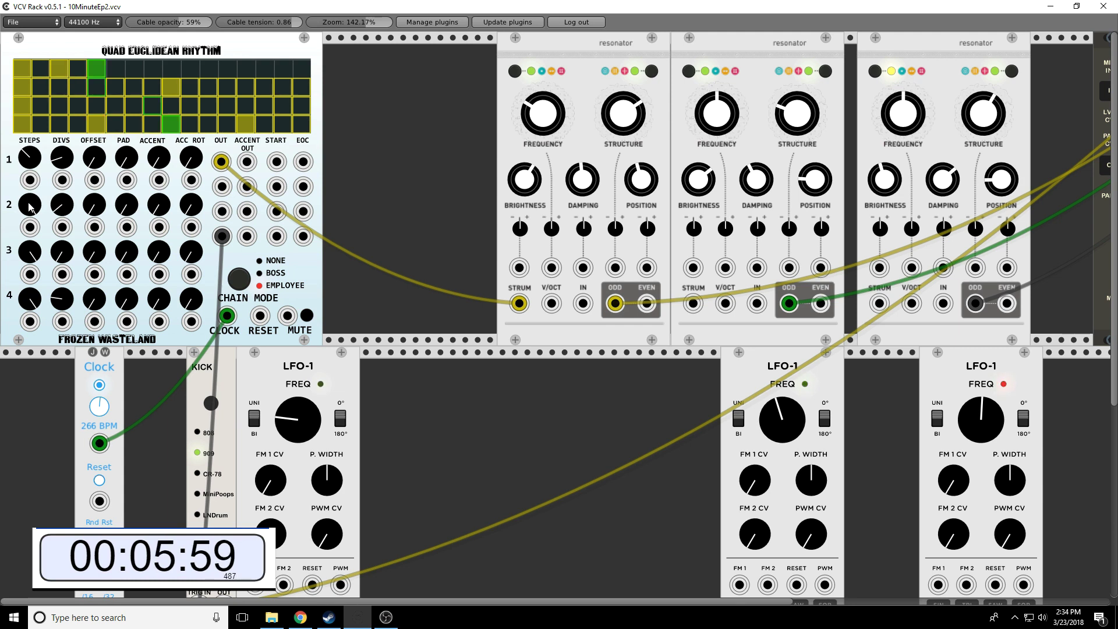
{"action": "left_click_drag", "start_coordinate": [62, 208], "coordinate": [30, 216]}
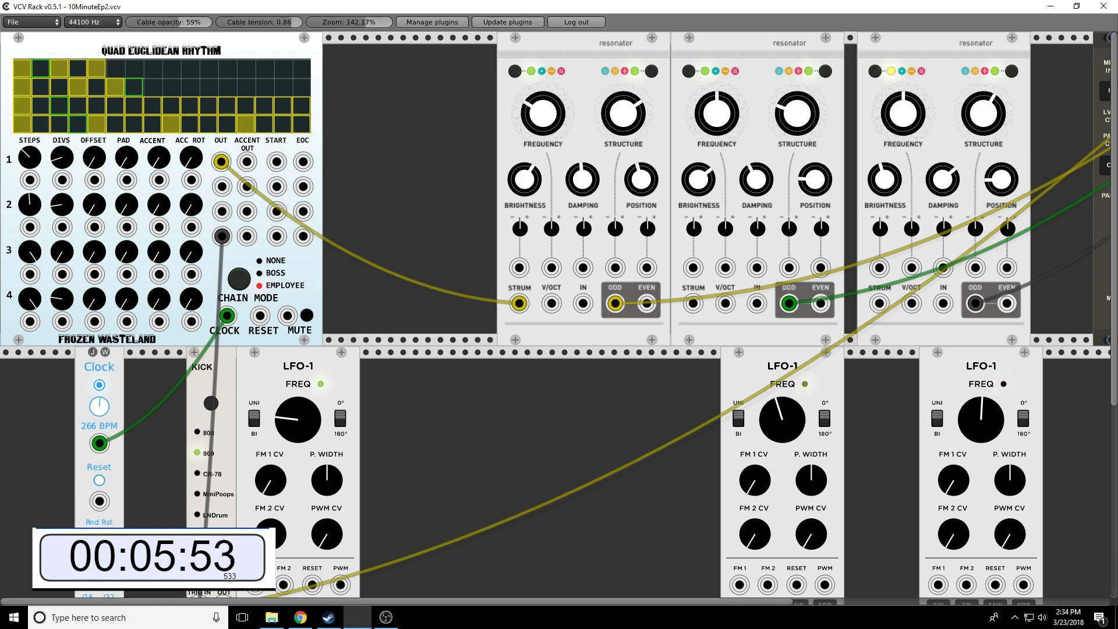
{"action": "left_click_drag", "start_coordinate": [62, 205], "coordinate": [63, 196]}
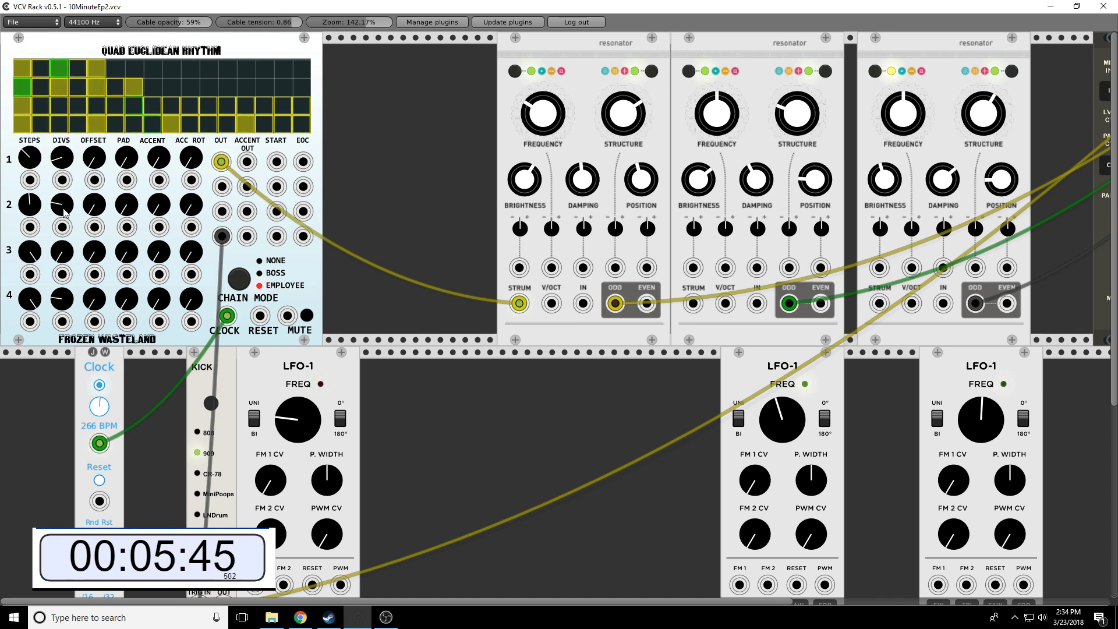
- Patch row 2 OUT to the second resonator's STRUM and row 3 OUT to the third's
{"action": "left_click_drag", "start_coordinate": [221, 186], "coordinate": [693, 303]}
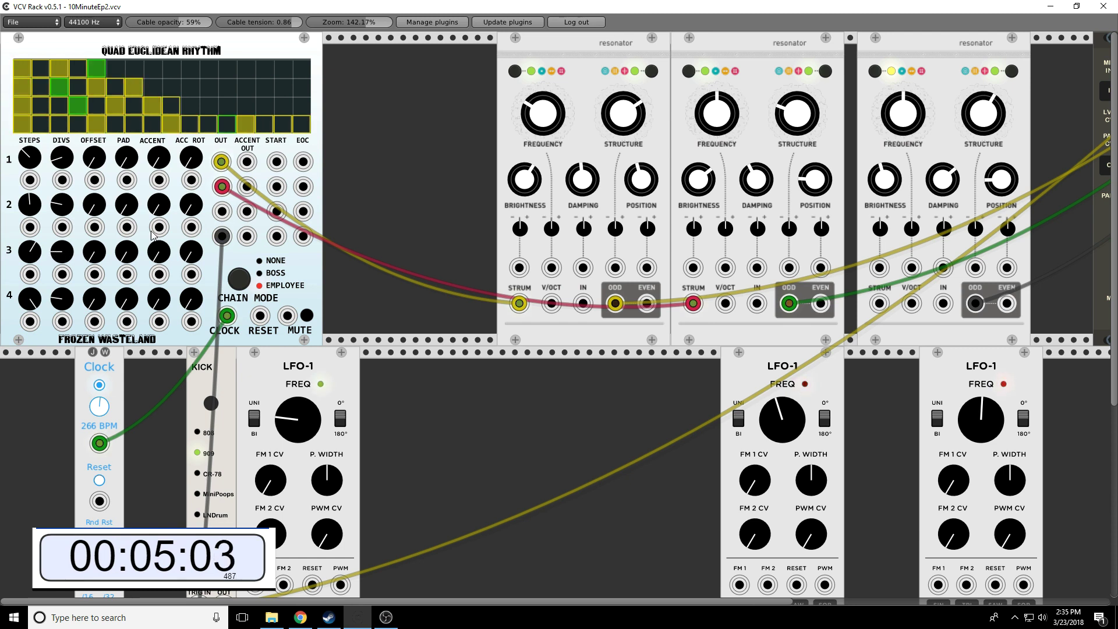
{"action": "left_click_drag", "start_coordinate": [221, 211], "coordinate": [877, 309]}
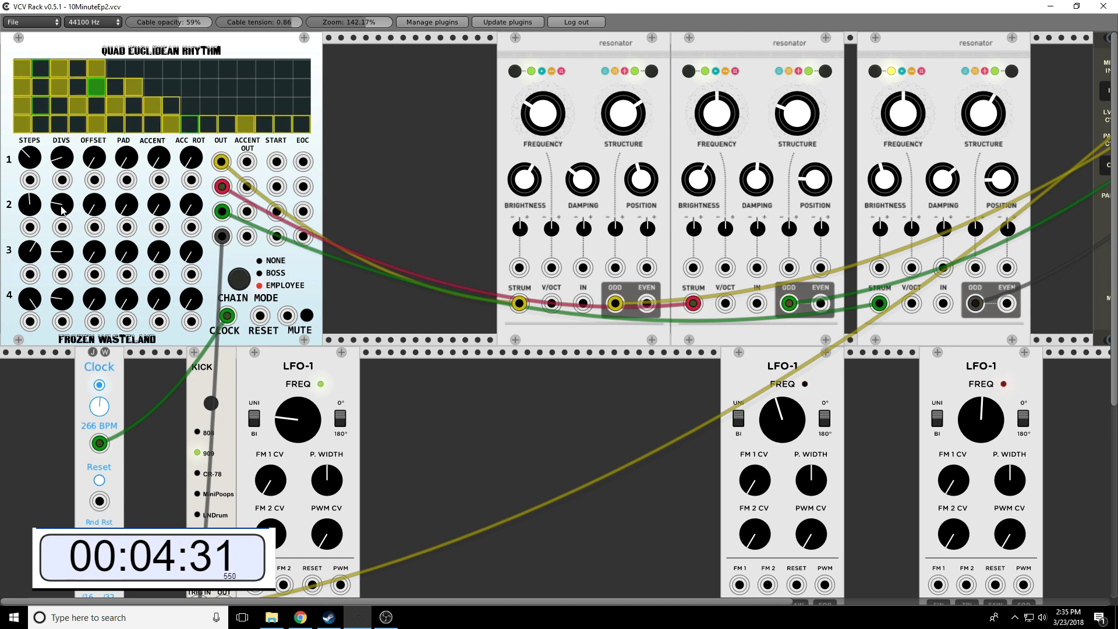
- Nudge row 2's hit count up and switch resonators 2 and 3 to the green model
{"action": "left_click_drag", "start_coordinate": [62, 211], "coordinate": [63, 198]}
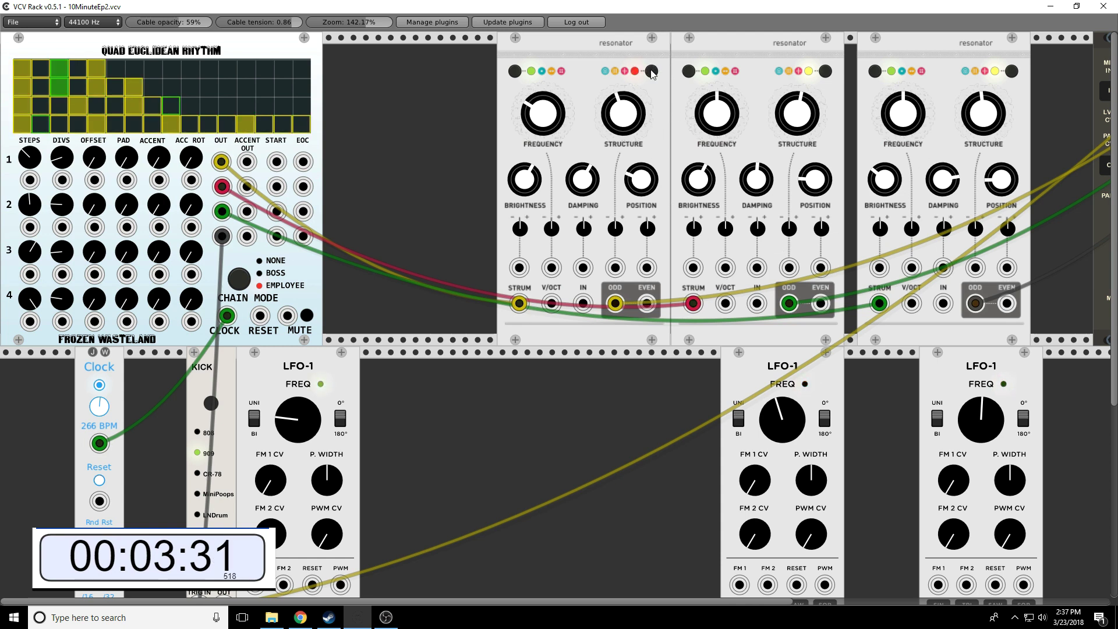
{"action": "left_click", "coordinate": [826, 71]}
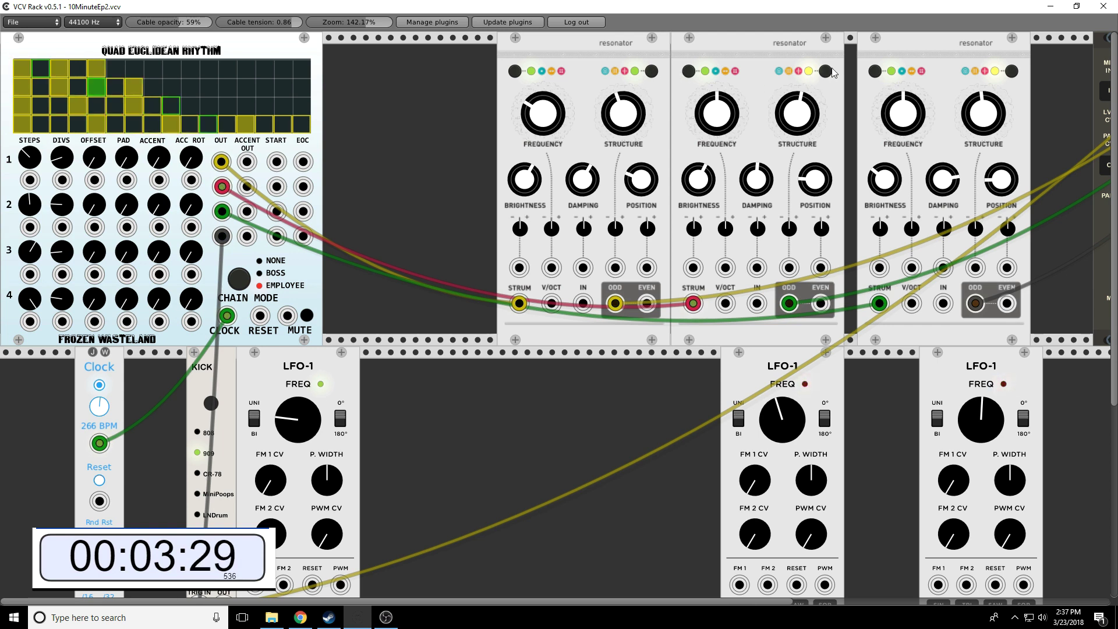
{"action": "left_click", "coordinate": [1011, 71]}
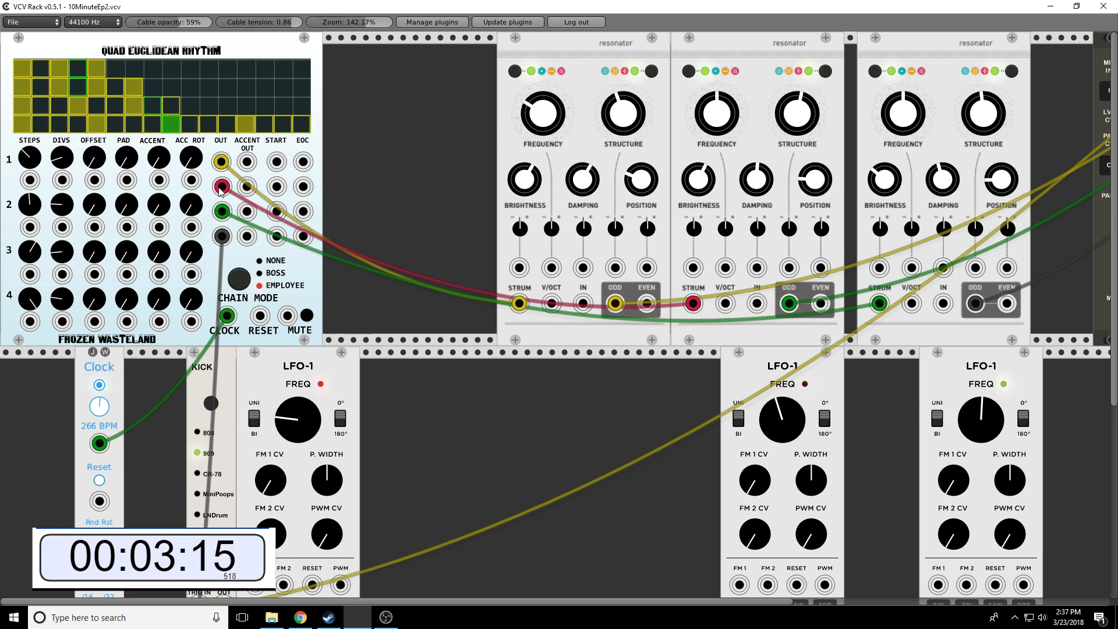
- Unplug track 2's cable from the middle resonator's strum input
{"action": "left_click_drag", "start_coordinate": [221, 187], "coordinate": [111, 113]}
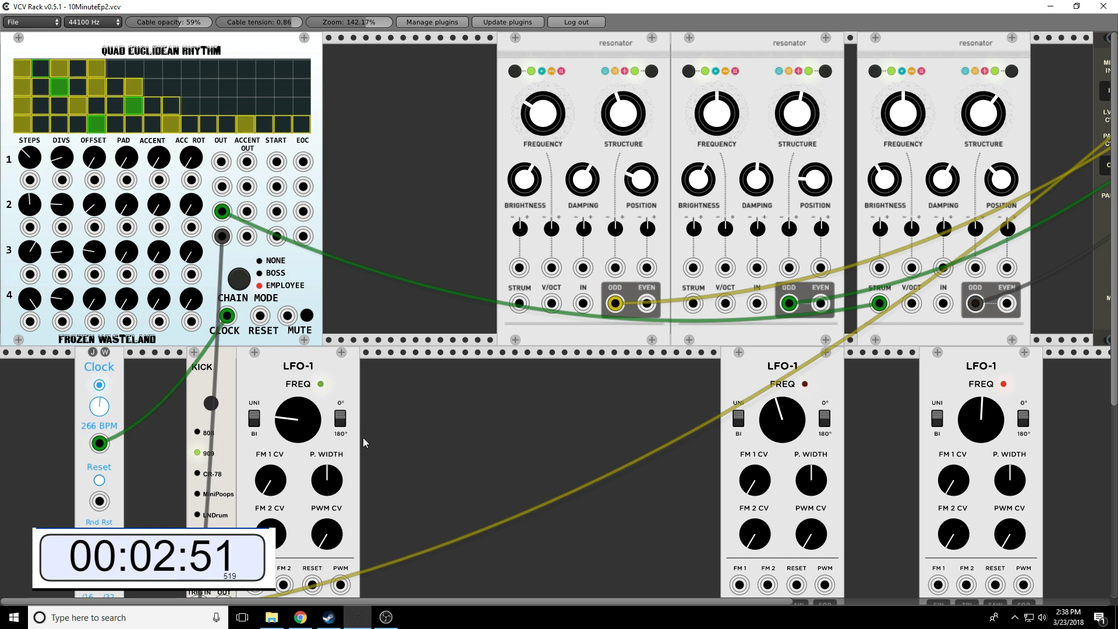
{"action": "scroll", "coordinate": [375, 495], "scroll_direction": "down", "scroll_amount": 3}
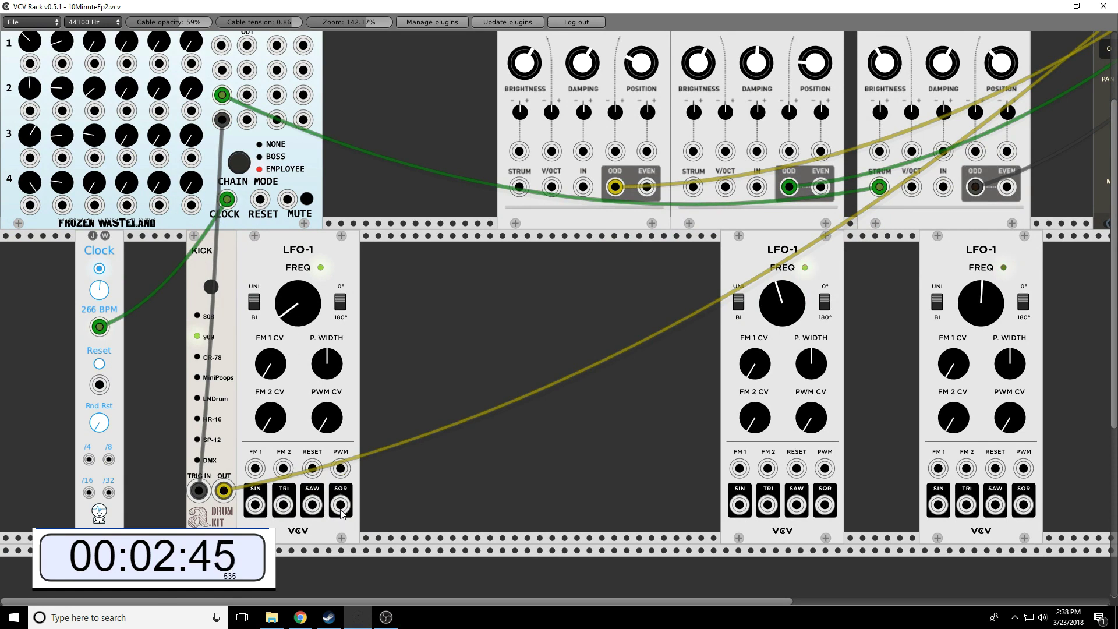
- Patch LFO-1 SQR into the row-3 OFFSET input and turn up LFO-1's frequency
{"action": "left_click_drag", "start_coordinate": [340, 512], "coordinate": [90, 283]}
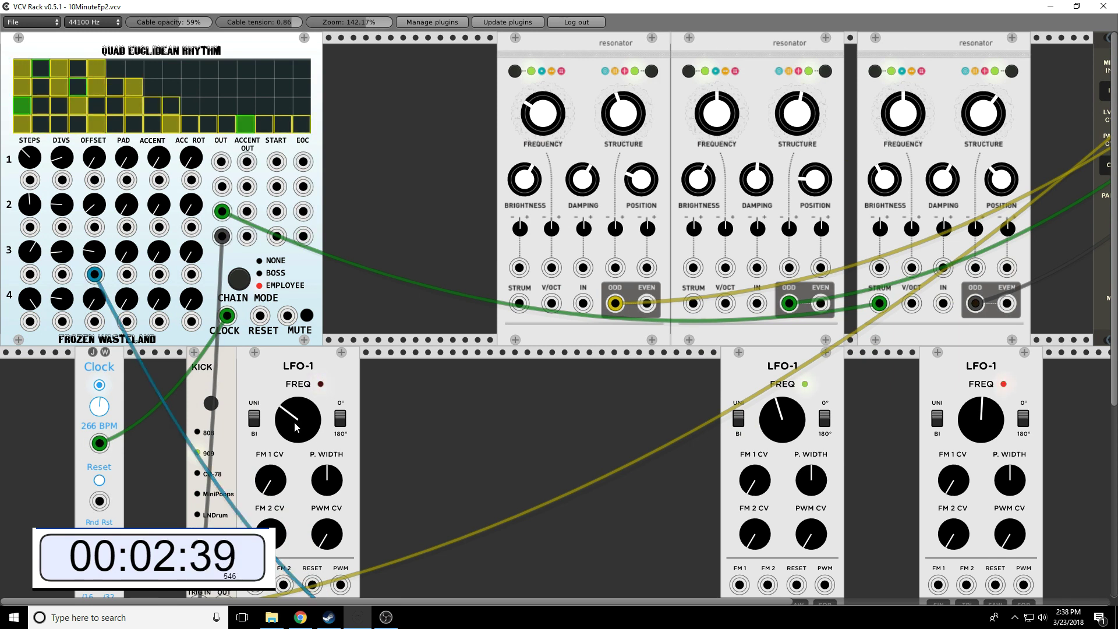
{"action": "left_click_drag", "start_coordinate": [295, 422], "coordinate": [228, 368]}
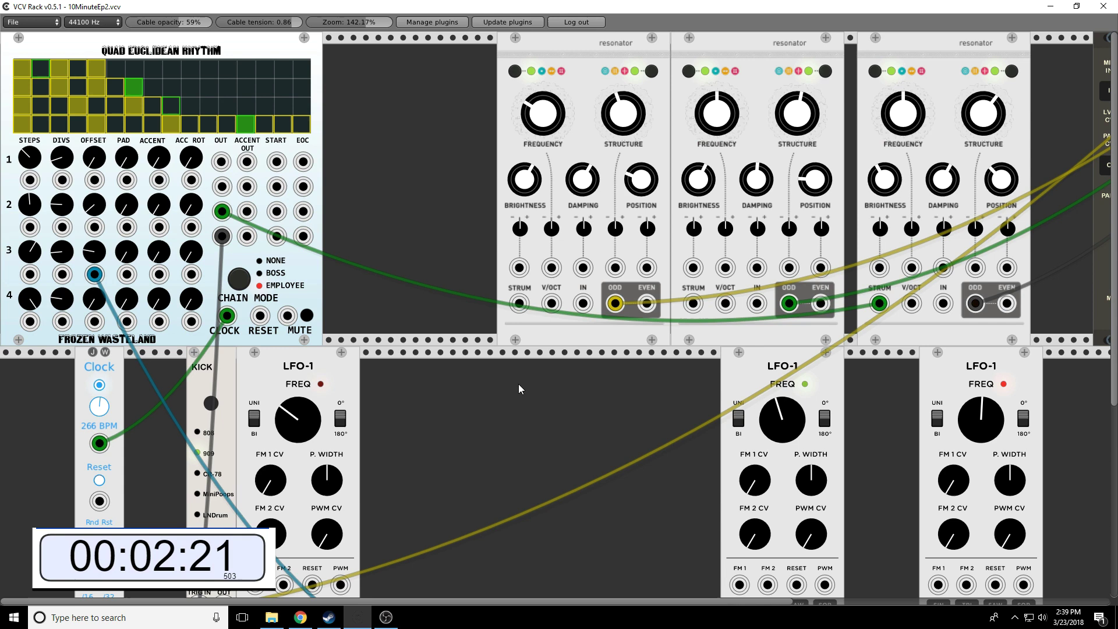
- Duplicate LFO-1 and patch the copy's SQR output into the row-2 OFFSET input
{"action": "right_click", "coordinate": [273, 375]}
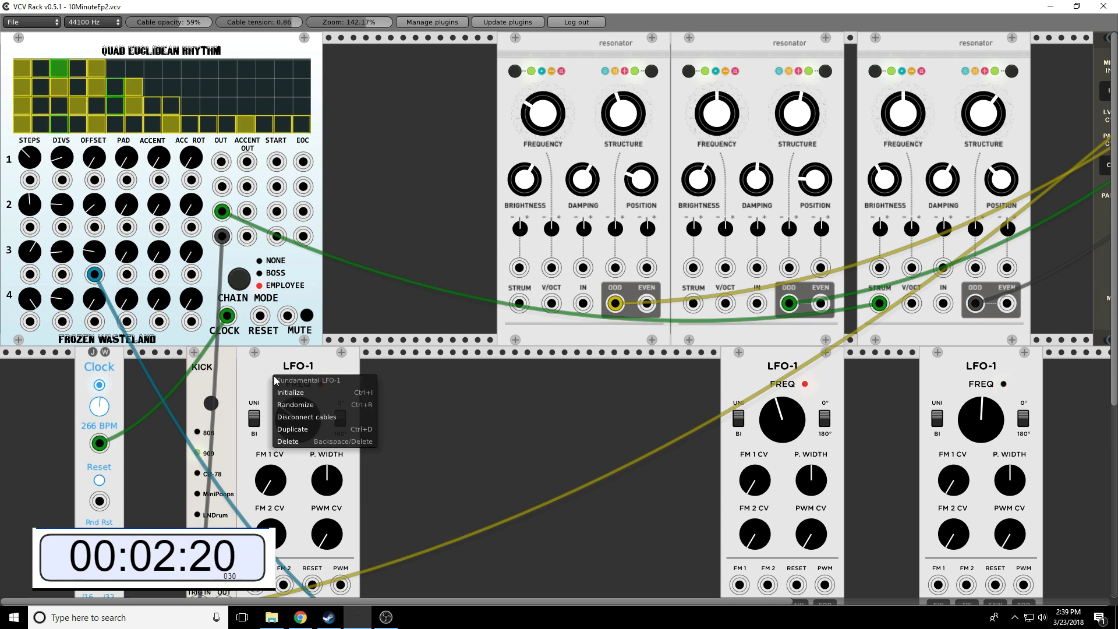
{"action": "left_click", "coordinate": [294, 429]}
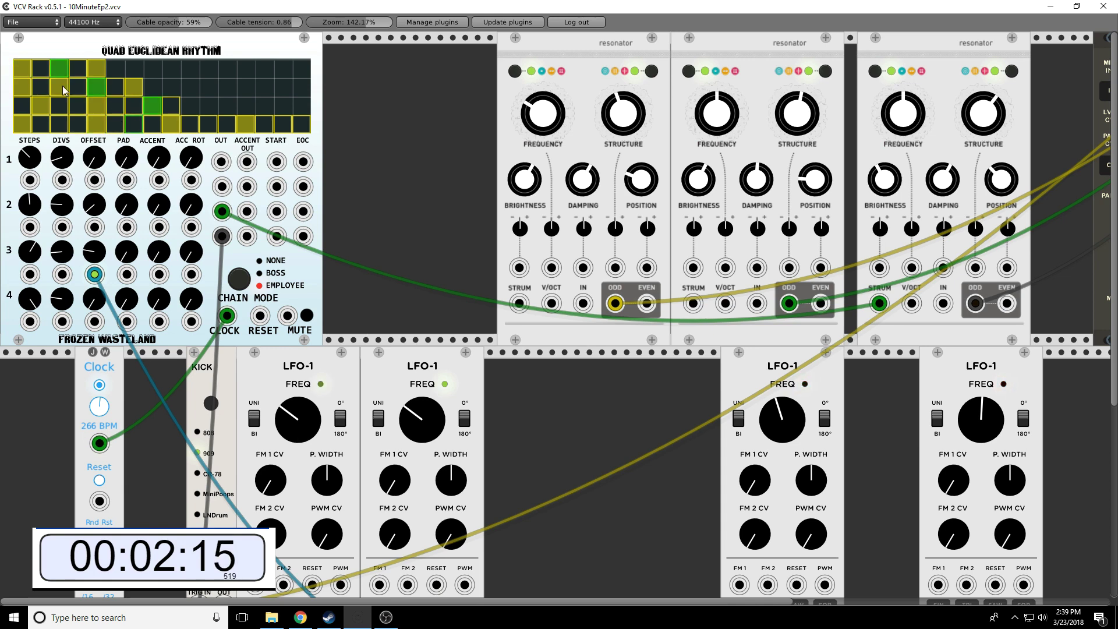
{"action": "scroll", "coordinate": [400, 431], "scroll_direction": "down", "scroll_amount": 1}
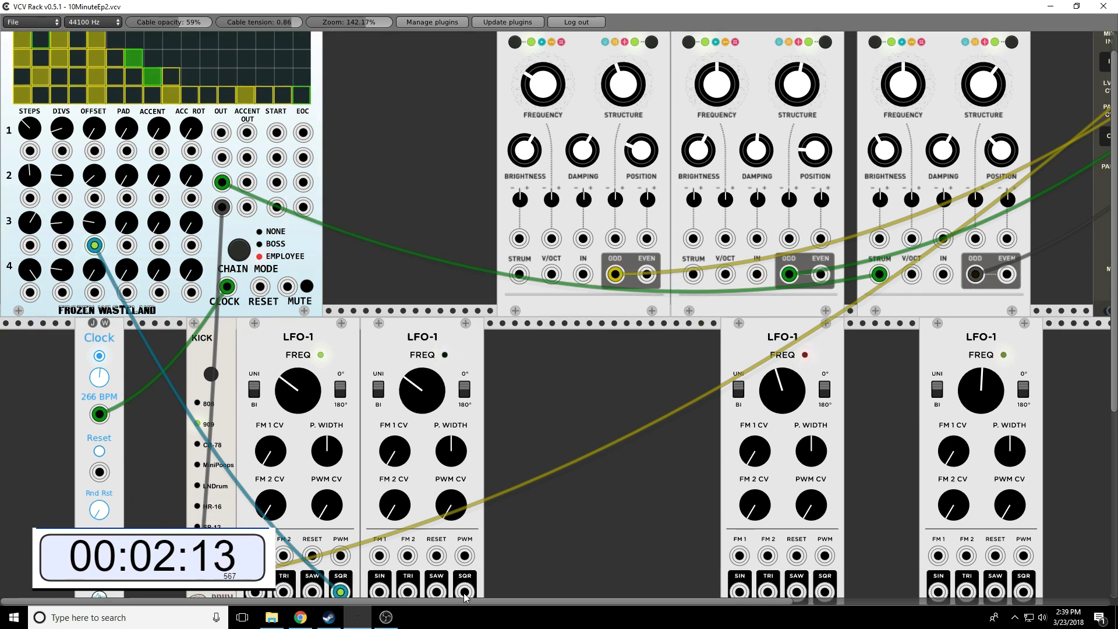
{"action": "left_click_drag", "start_coordinate": [464, 591], "coordinate": [94, 153]}
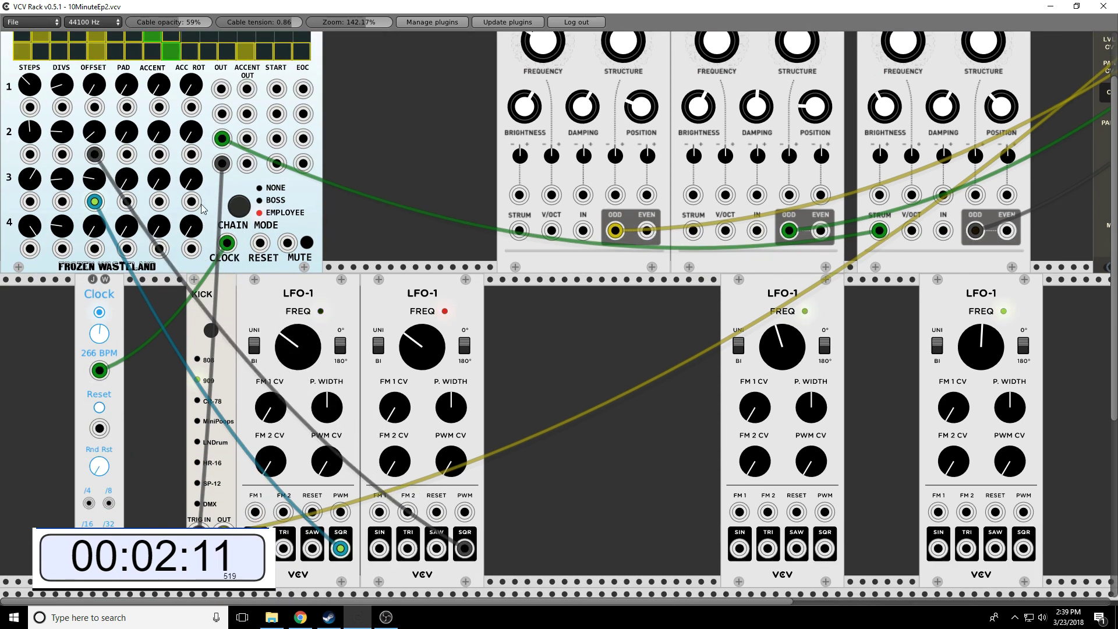
{"action": "scroll", "coordinate": [203, 208], "scroll_direction": "up", "scroll_amount": 3}
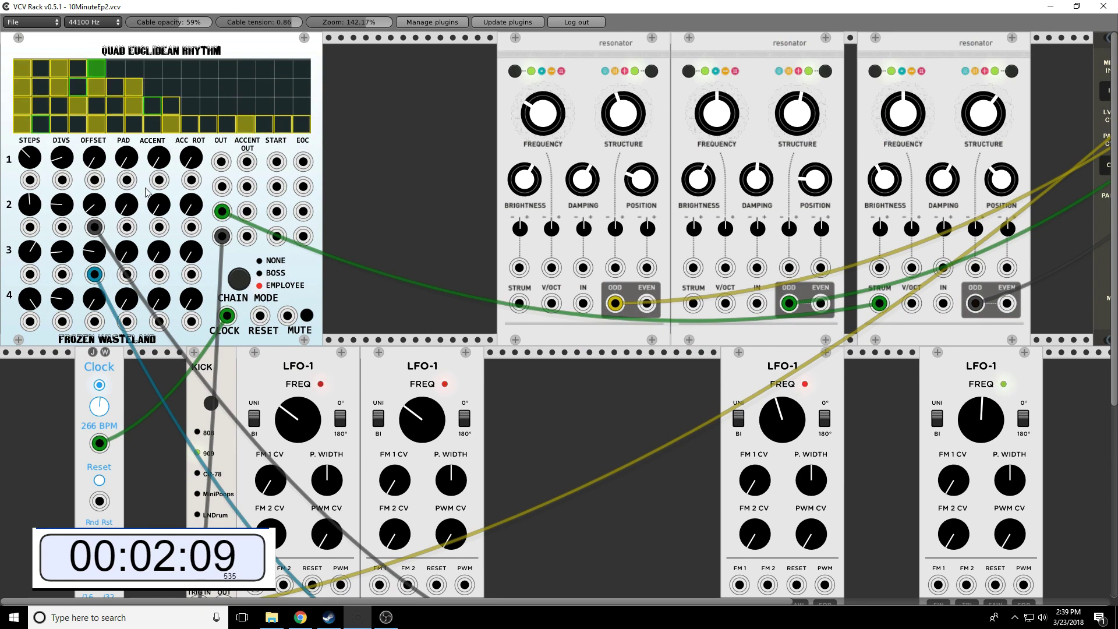
- Patch the sequencer's OUT 2 jack into the middle resonator's STRUM input
{"action": "left_click_drag", "start_coordinate": [222, 186], "coordinate": [693, 304]}
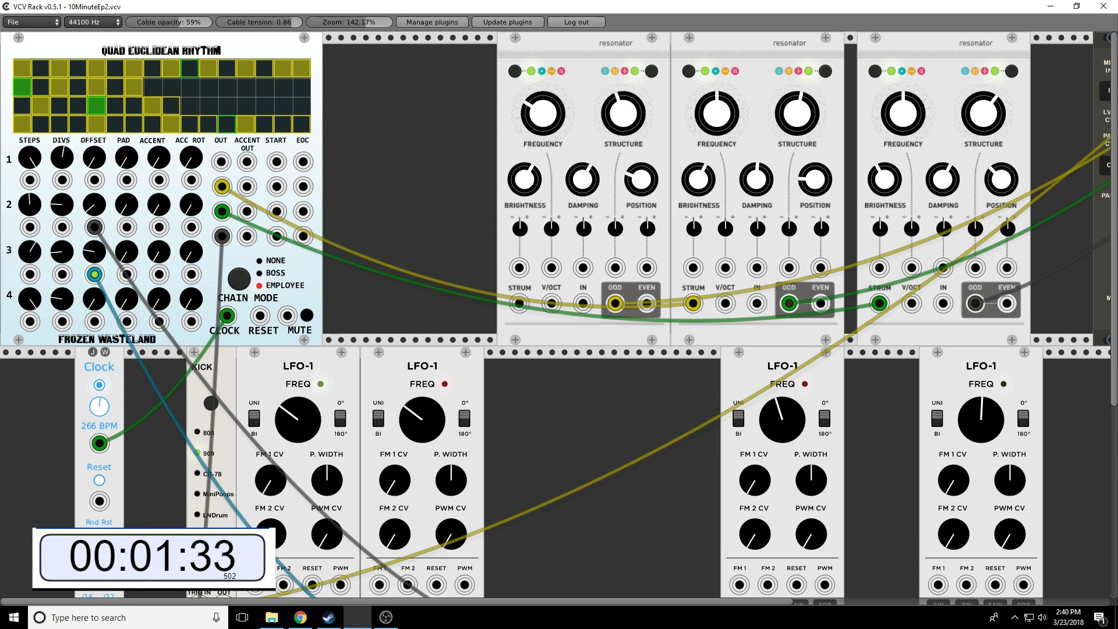
- Lower the row-1 DIVS knob and patch OUT 1 into the first resonator's STRUM jack
{"action": "mouse_move", "coordinate": [49, 153]}
{"action": "left_mouse_down"}
{"action": "mouse_move", "coordinate": [33, 178]}
{"action": "mouse_move", "coordinate": [36, 166]}
{"action": "left_mouse_up"}
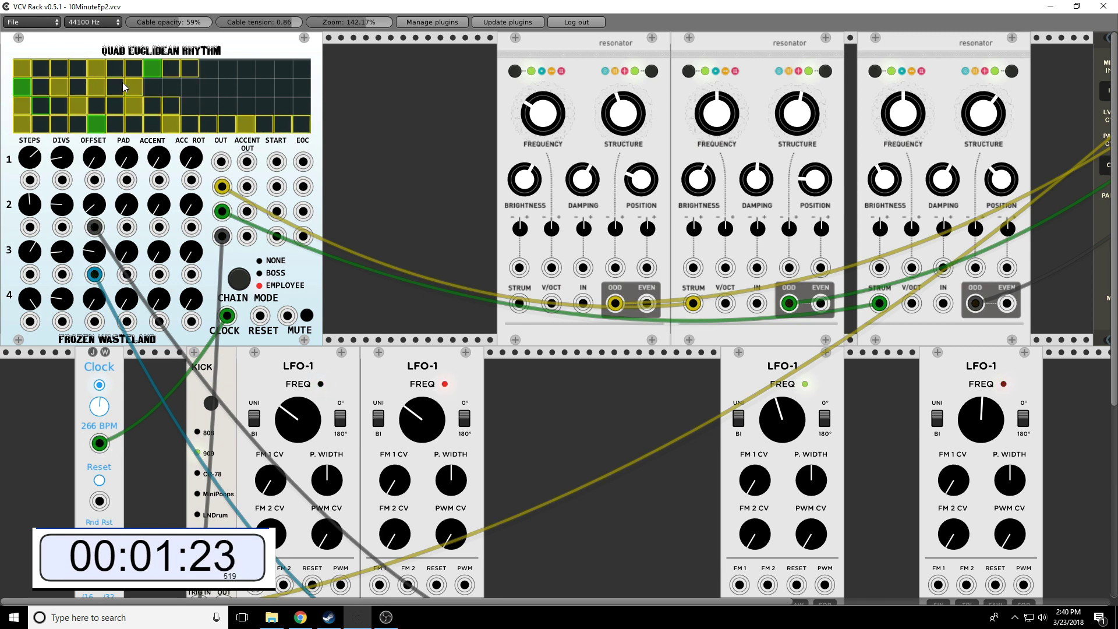
{"action": "left_click_drag", "start_coordinate": [222, 161], "coordinate": [522, 310]}
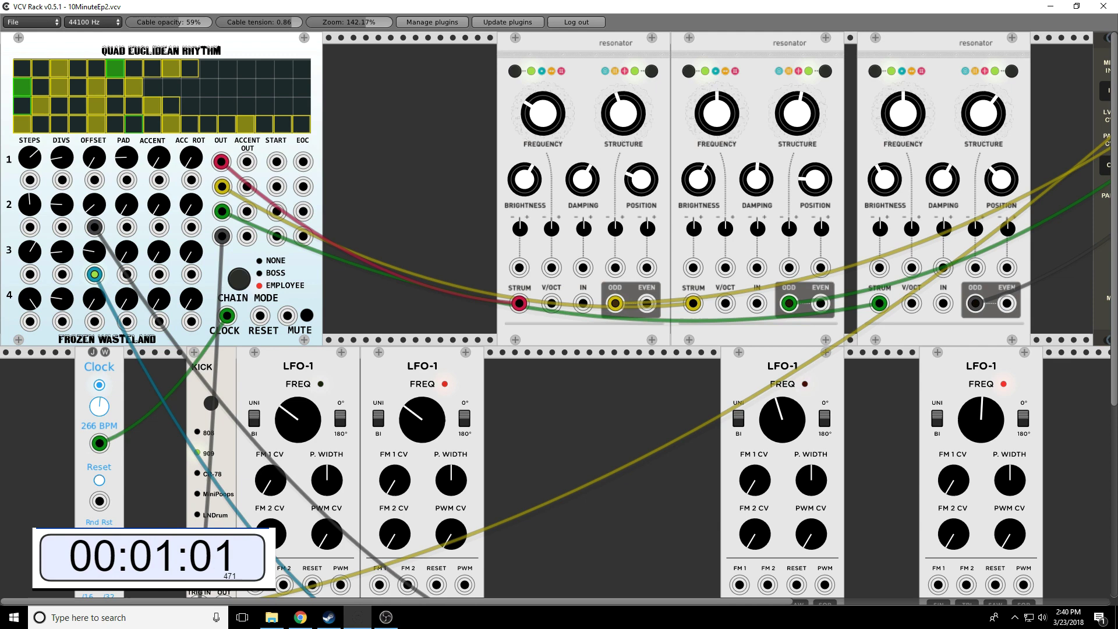
- Raise the row-1 PAD knob by one step to delay track 1's pattern
{"action": "left_click_drag", "start_coordinate": [128, 165], "coordinate": [128, 162]}
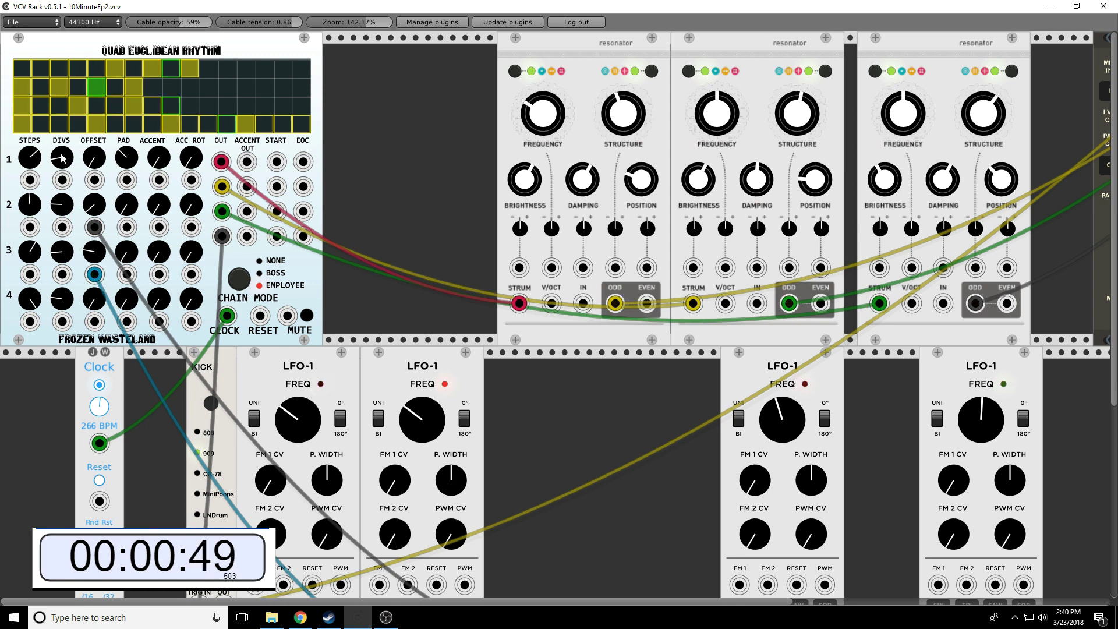
- Raise the row-1 ACCENT knob and patch ACCENT OUT 1 into the first resonator's CV input
{"action": "left_click_drag", "start_coordinate": [158, 158], "coordinate": [150, 62]}
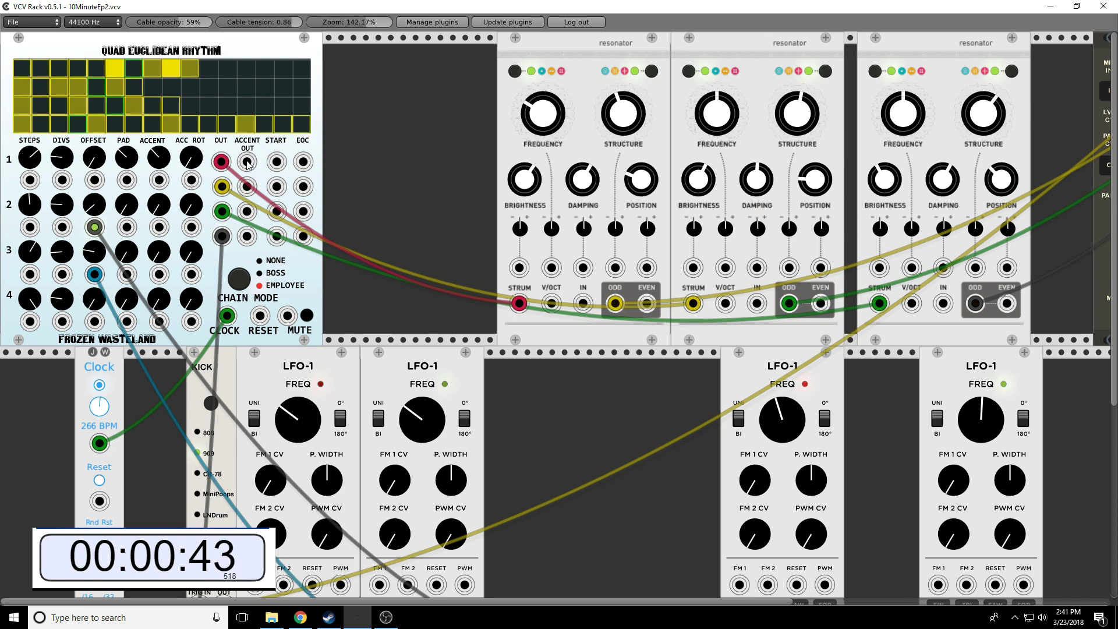
{"action": "left_click_drag", "start_coordinate": [247, 161], "coordinate": [614, 268]}
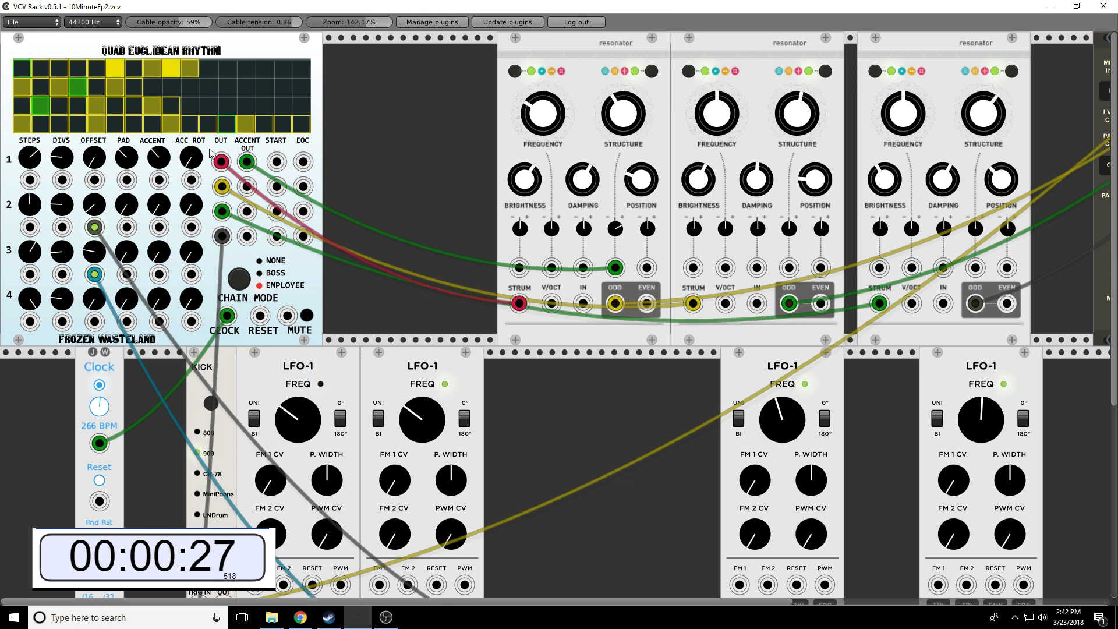
- Adjust row-1 and row-3 ACC ROT and patch ACCENT OUT 3 into the third resonator's CV input
{"action": "left_click_drag", "start_coordinate": [193, 162], "coordinate": [192, 163]}
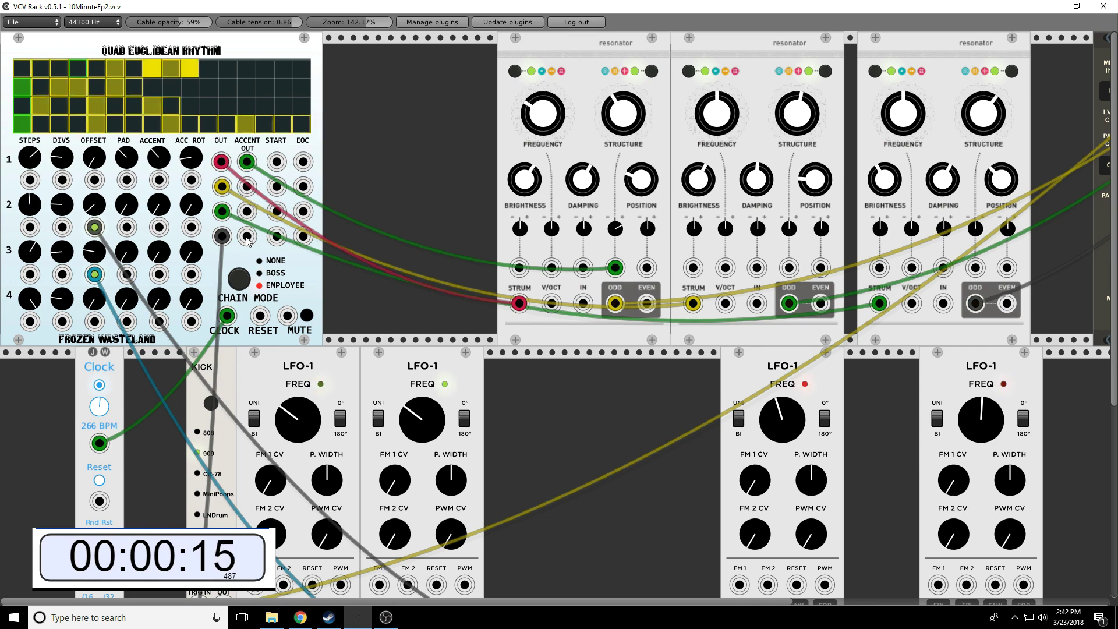
{"action": "left_click_drag", "start_coordinate": [251, 213], "coordinate": [975, 268]}
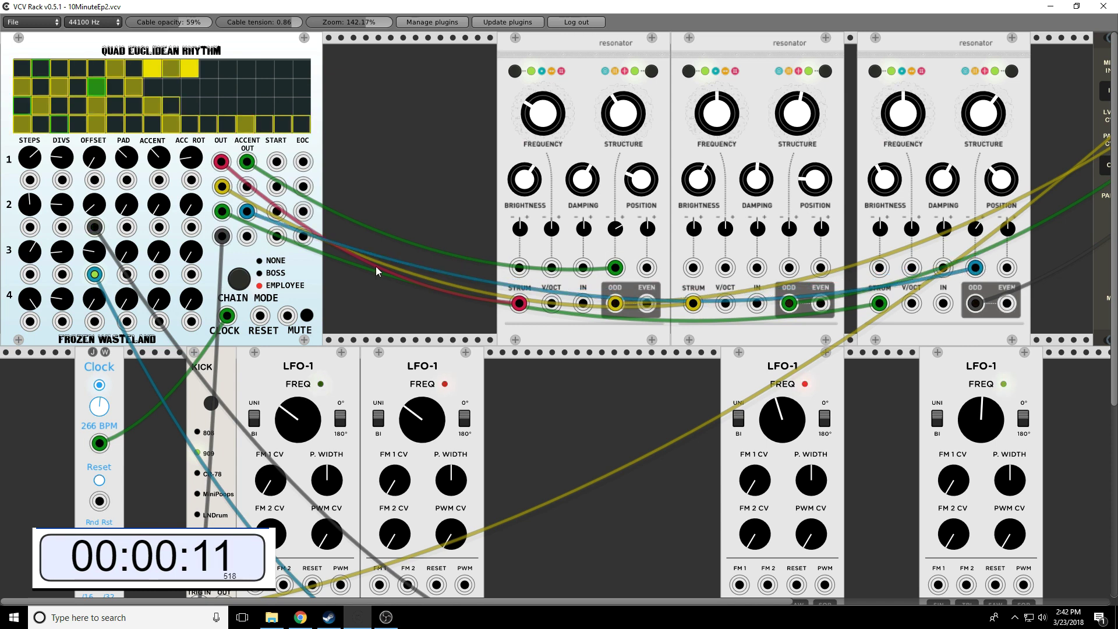
{"action": "left_click_drag", "start_coordinate": [189, 250], "coordinate": [354, 394]}
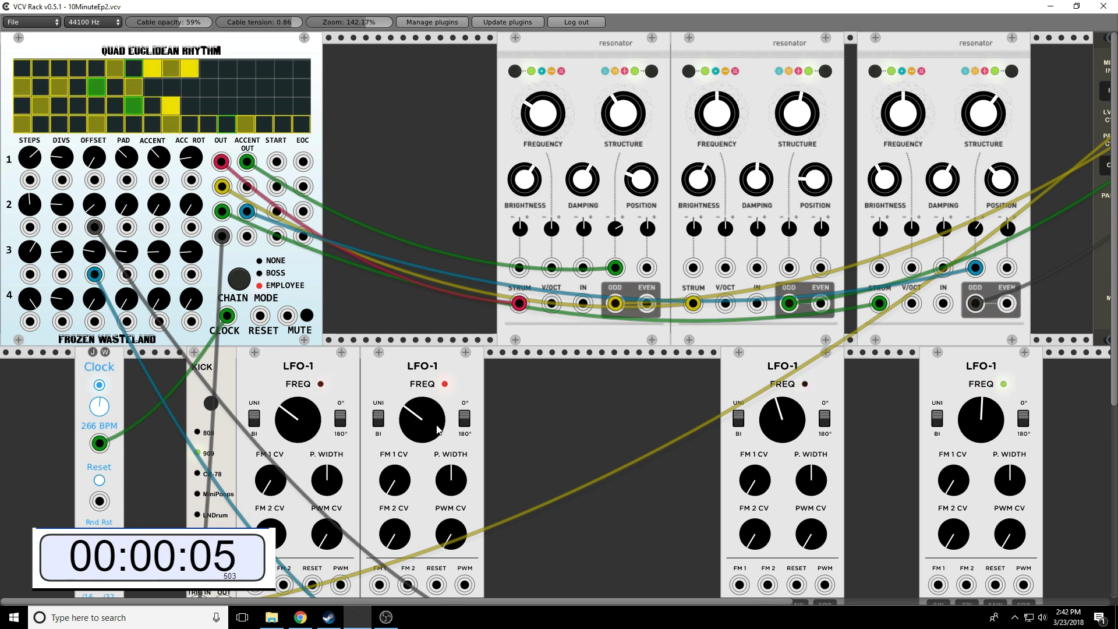